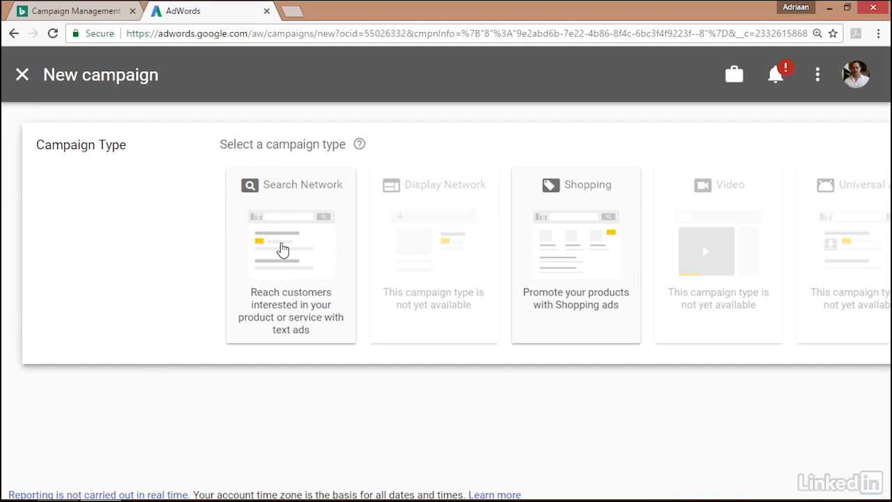
Create a Search Network campaign with the "Visit your website" goal, leave the business website blank, and continue to the campaign settings
left_click(282, 249)
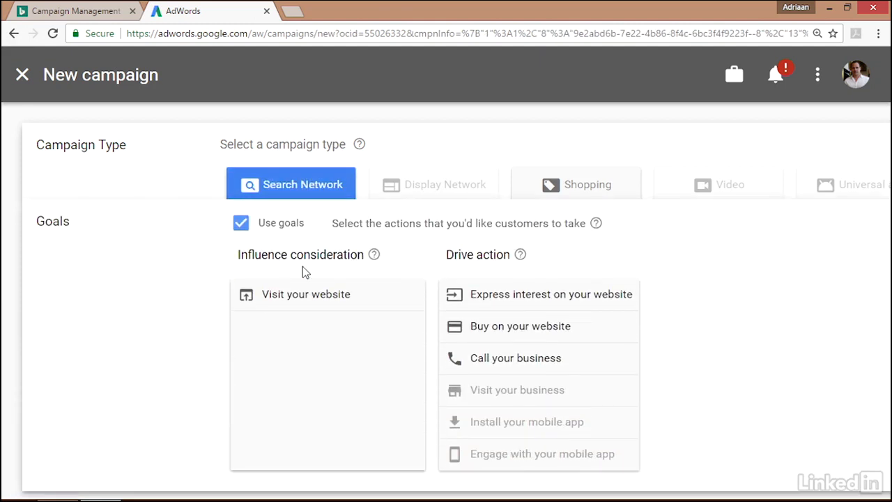
left_click(298, 307)
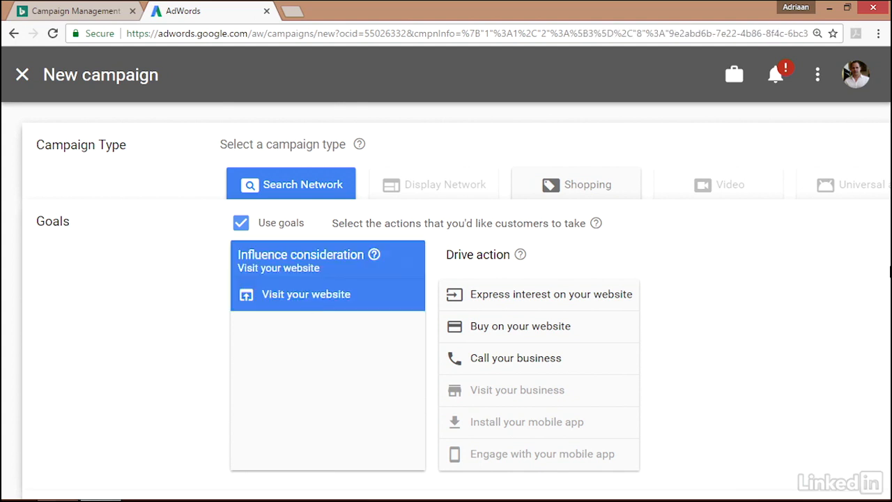
scroll(871, 253, "down", 4)
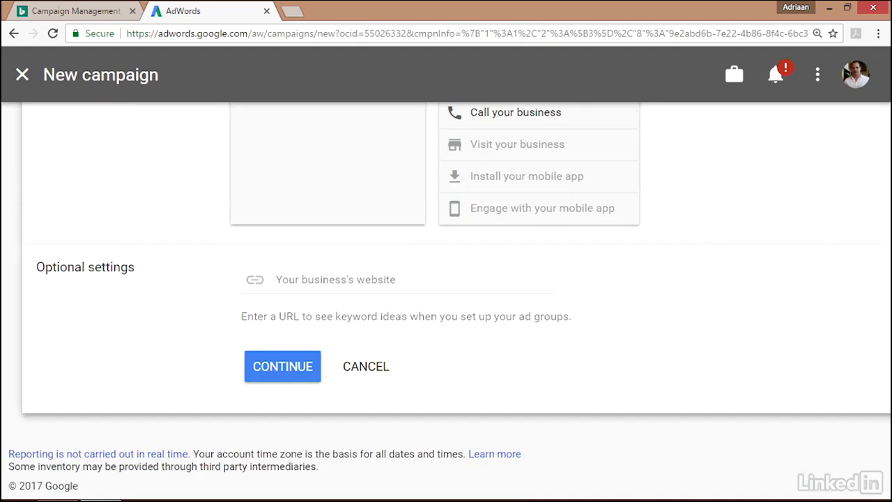
left_click(366, 278)
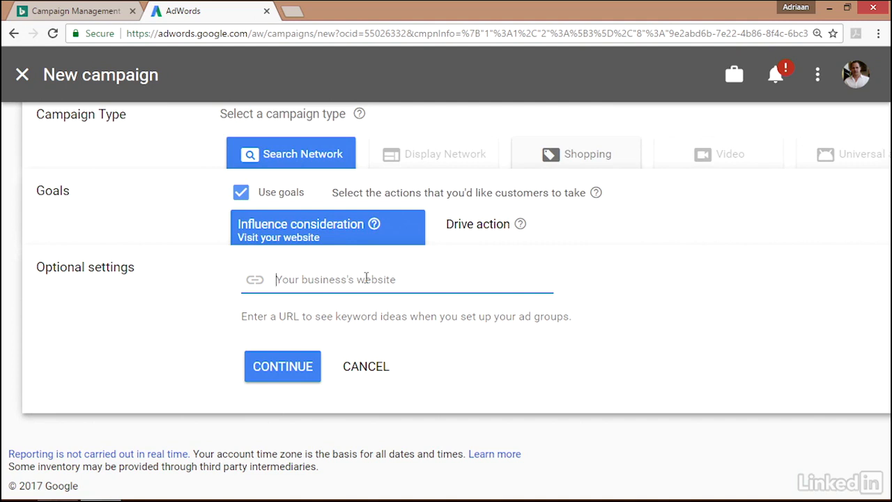
left_click(292, 372)
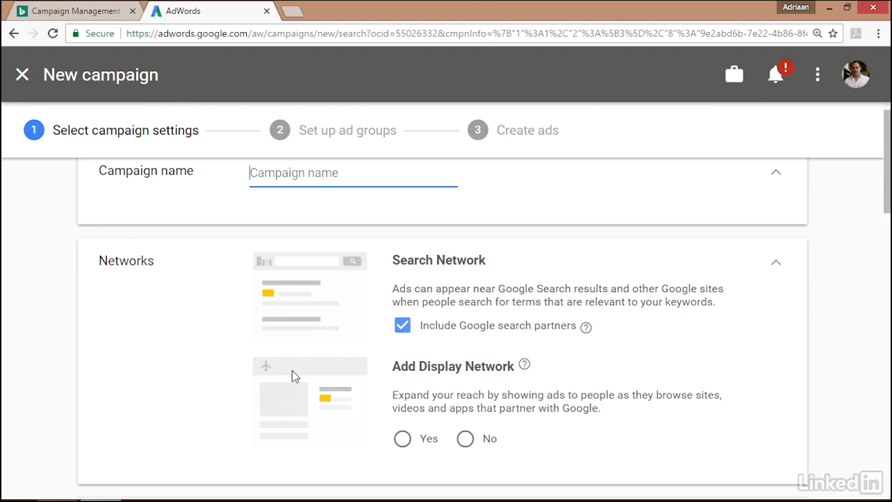
Name the campaign "Flights&Hotels" and exclude both the Display Network and Google search partners
type("Flights&Hotels")
scroll(887, 194, "down", 1)
left_click_drag(887, 194, 887, 204)
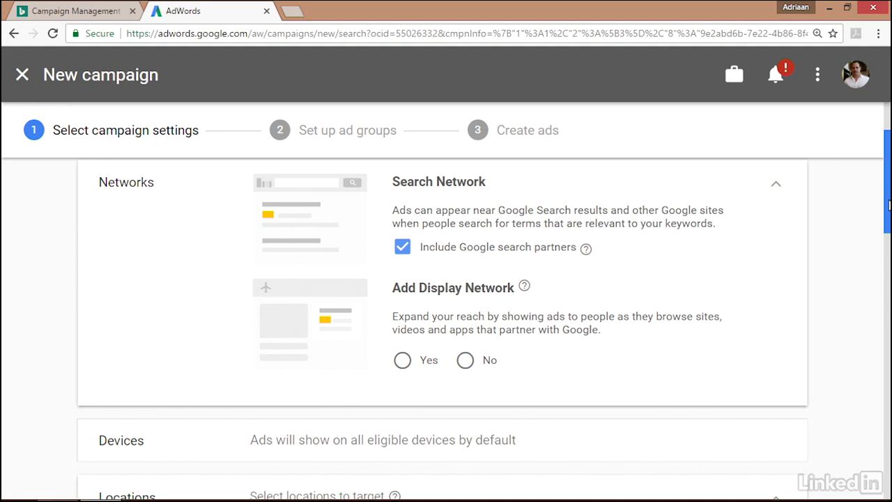
left_click_drag(888, 204, 888, 204)
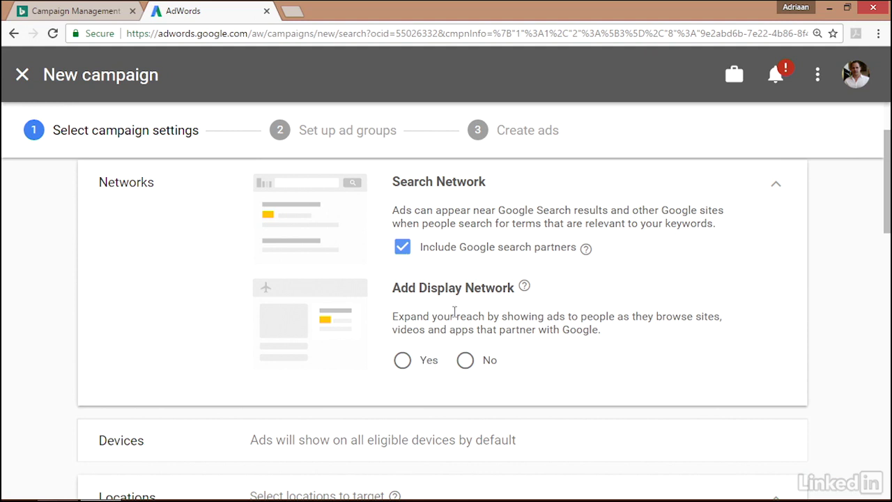
left_click(465, 361)
left_click(404, 251)
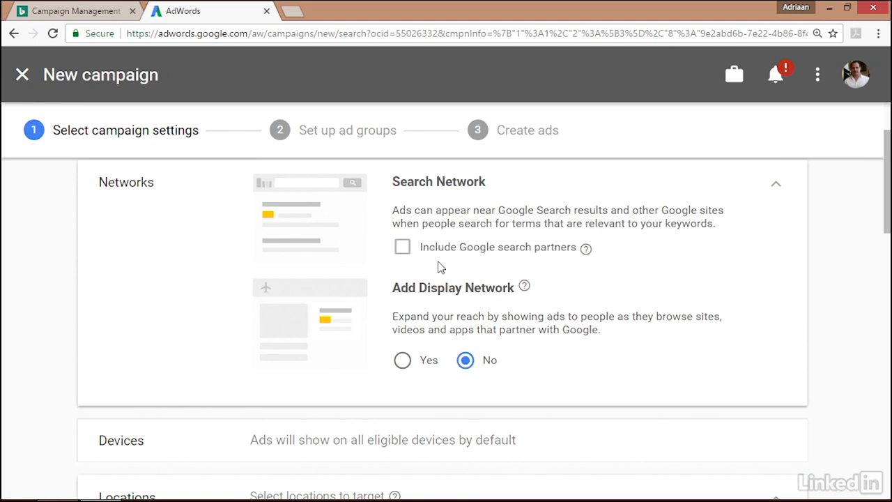
Open the advanced search for locations to target, with United Kingdom as the selected location
left_click_drag(888, 226, 887, 279)
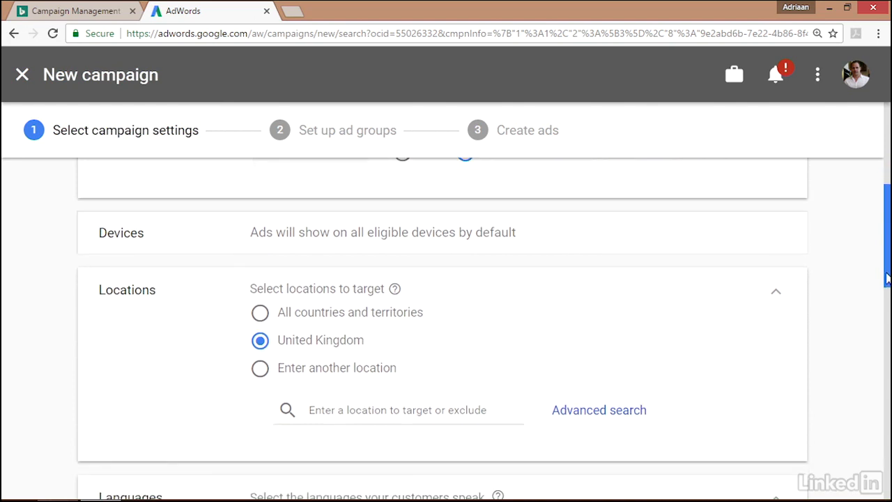
left_click(579, 420)
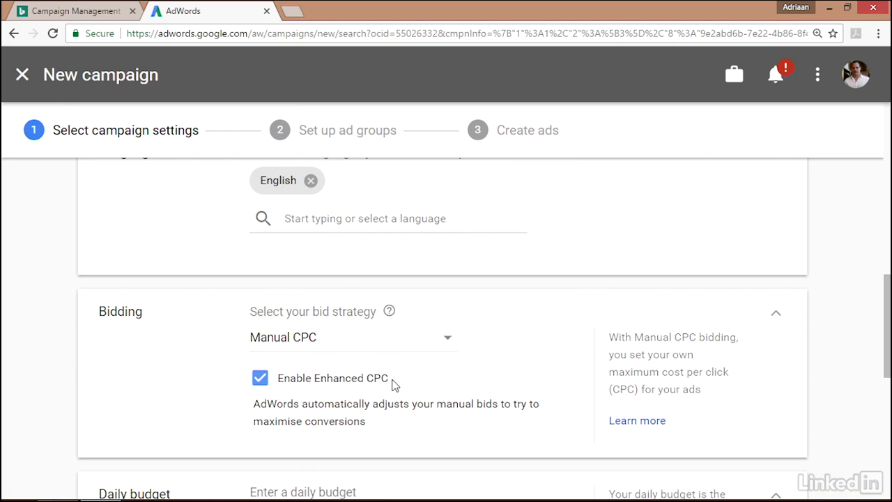
Set the campaign's daily budget to £100
left_click_drag(889, 333, 827, 377)
left_click(370, 332)
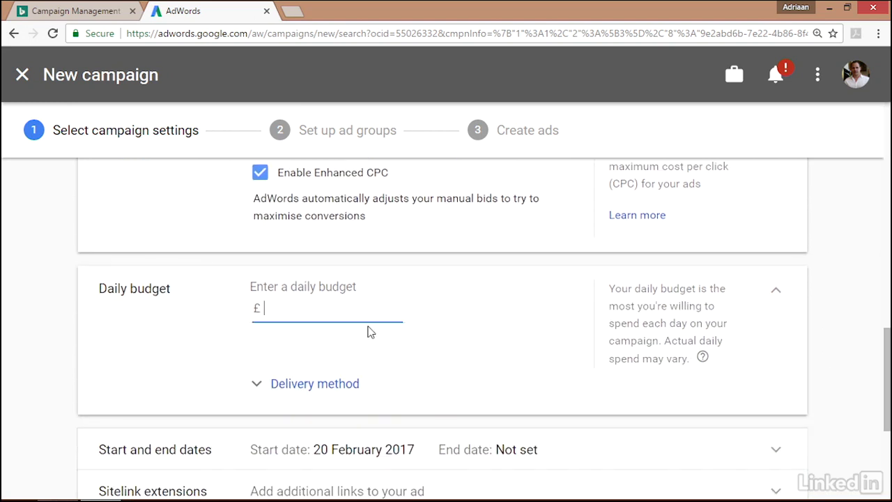
type("100")
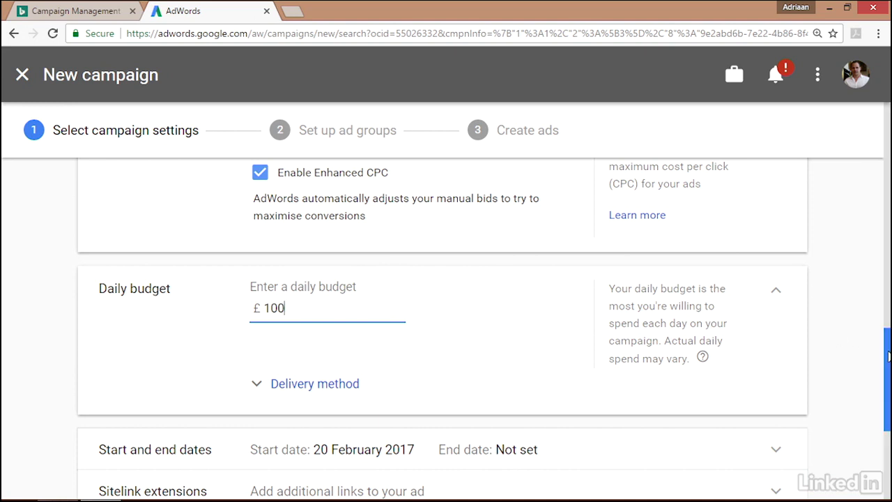
Expand the sitelink extensions section, then save the campaign settings and continue to the ad group setup
left_click_drag(887, 356, 887, 405)
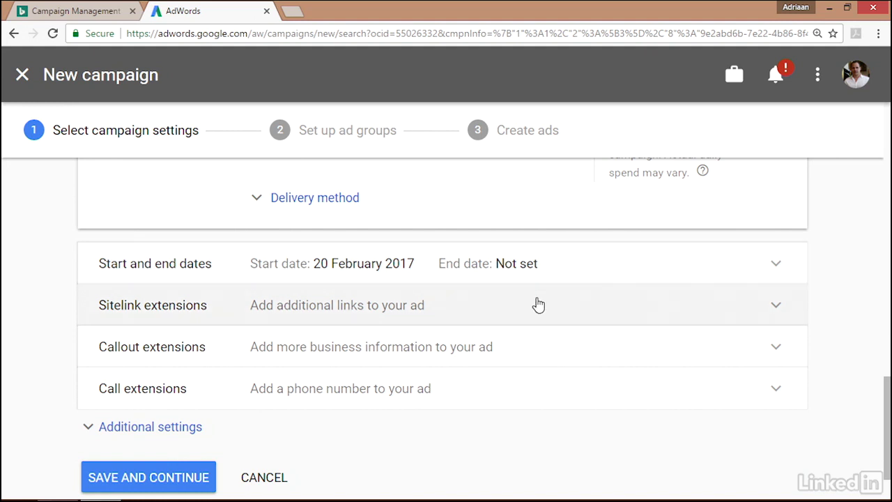
left_click(537, 303)
left_click_drag(889, 336, 888, 442)
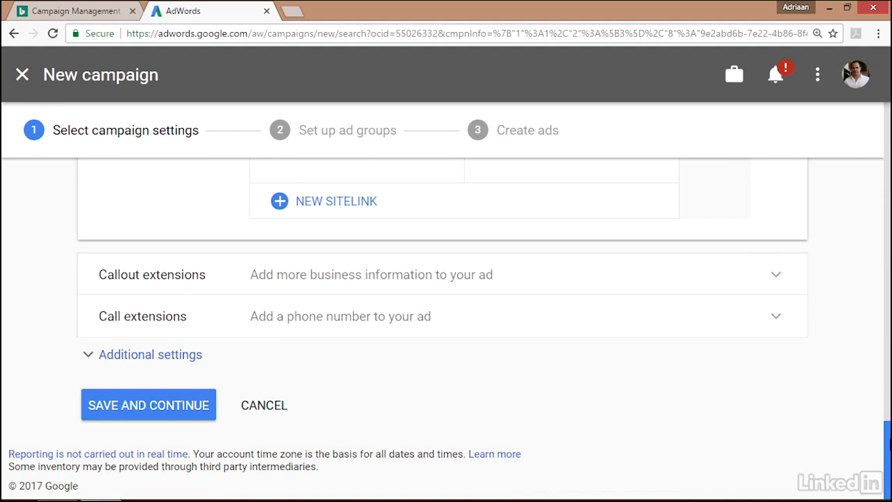
left_click_drag(889, 443, 838, 450)
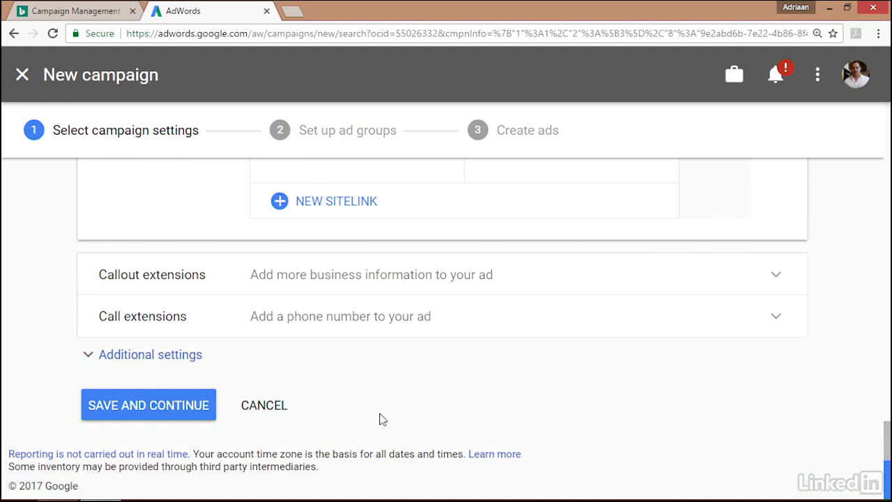
left_click(185, 410)
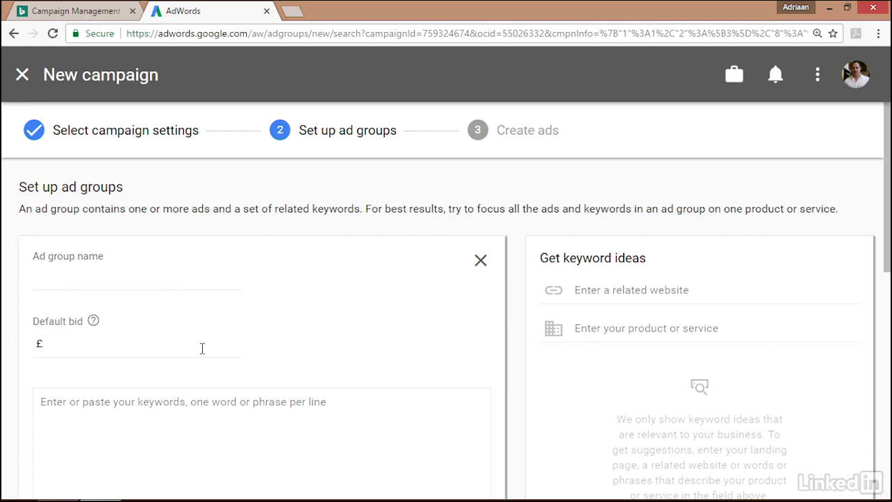
Name the ad group "Flights&hotels" and set its default bid to £0.8
left_click(241, 271)
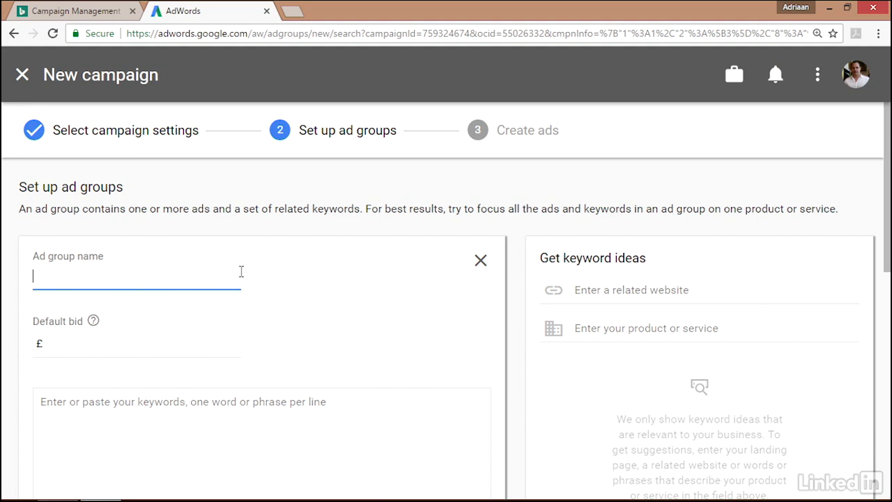
type("Flights&hotels")
key("Tab")
left_click(139, 349)
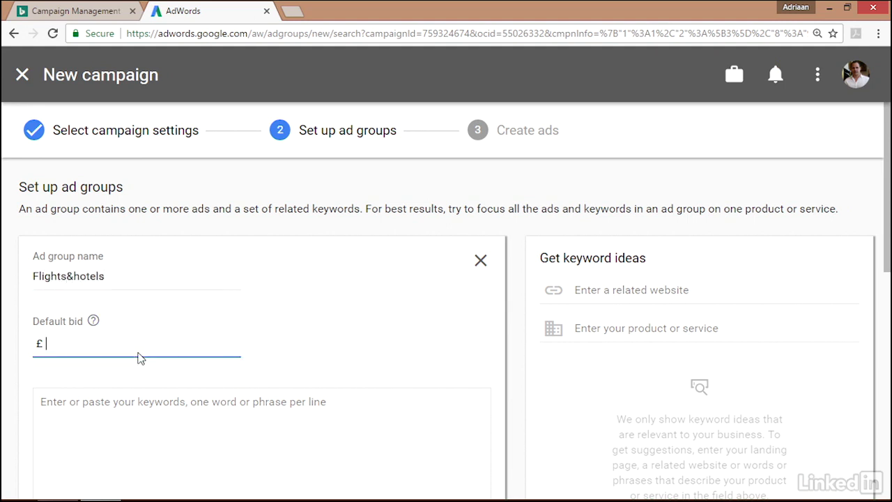
type("0.8")
Get keyword ideas for the ad group using the business website address and "marketing" as the product or service
left_click_drag(888, 209, 888, 258)
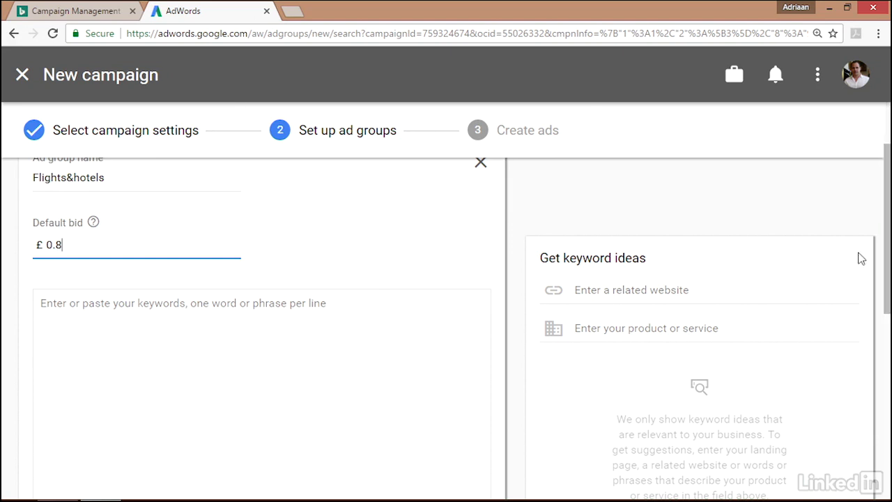
left_click(697, 290)
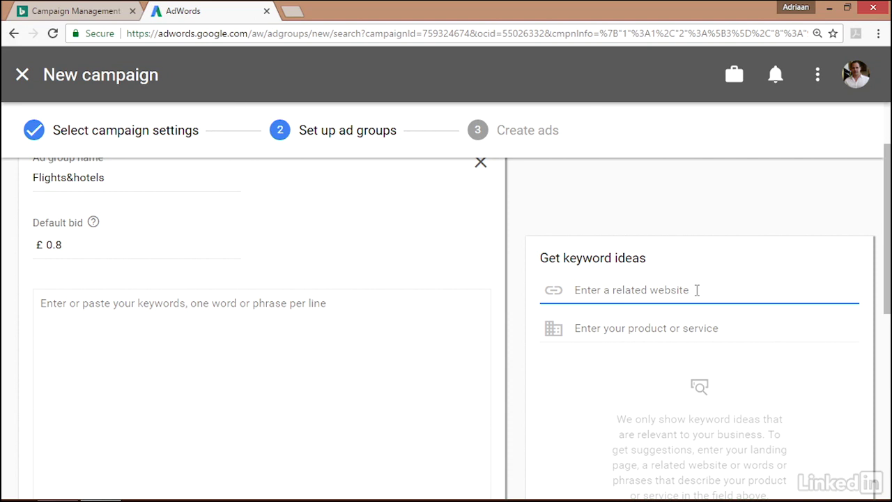
type("www.adriaanbrits.com")
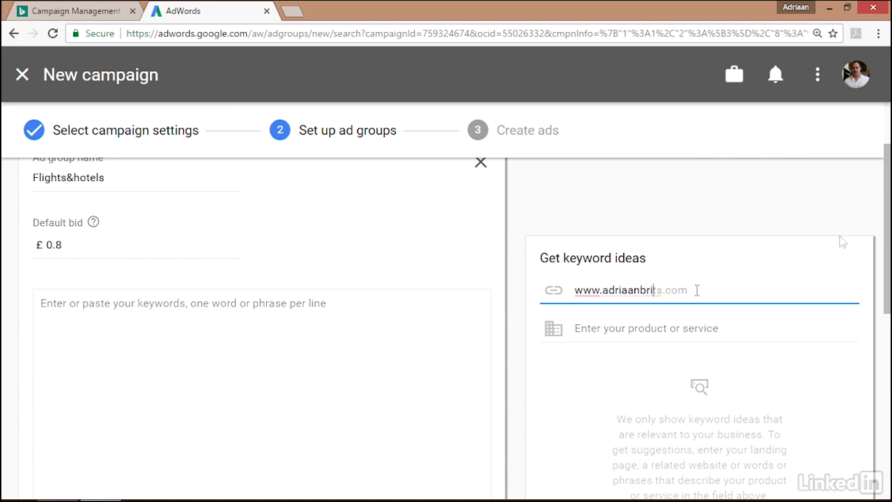
scroll(834, 284, "down", 1)
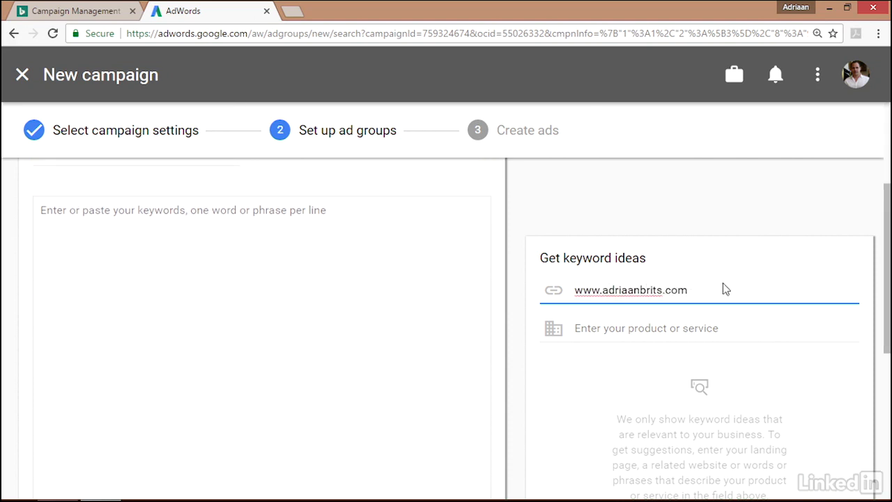
left_click(701, 330)
type("marketing")
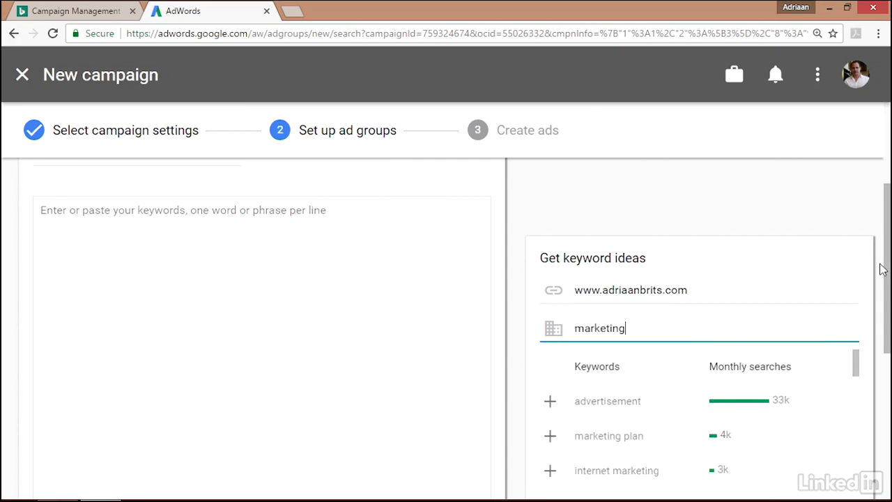
Review the keyword ideas, then save the ad group without adding keywords and continue to ad creation
scroll(888, 261, "down", 1)
scroll(888, 261, "down", 1)
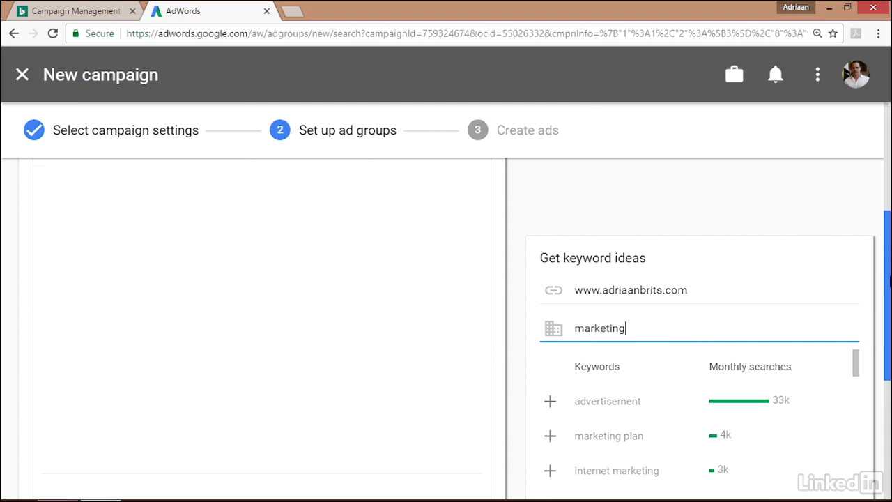
left_click_drag(857, 368, 856, 348)
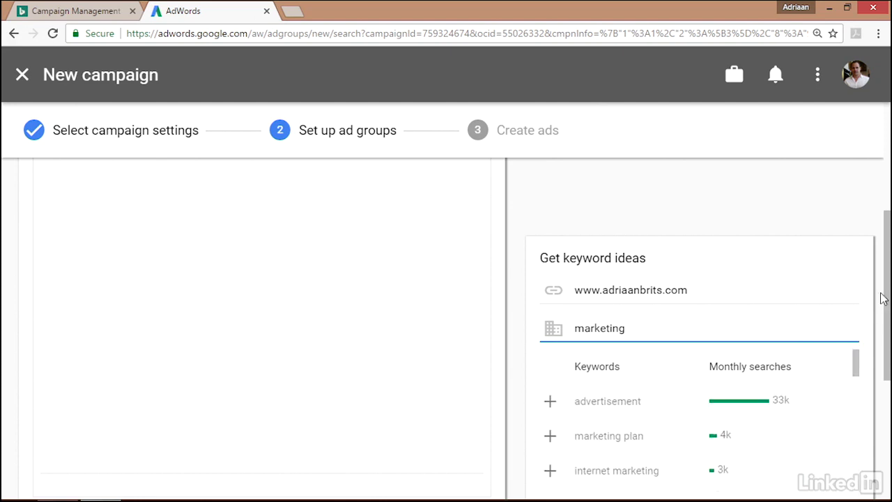
left_click_drag(888, 293, 887, 413)
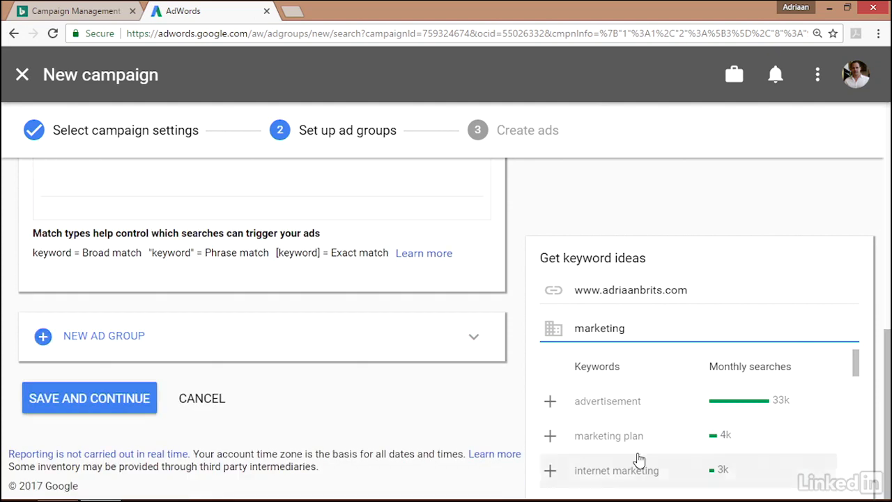
left_click(113, 406)
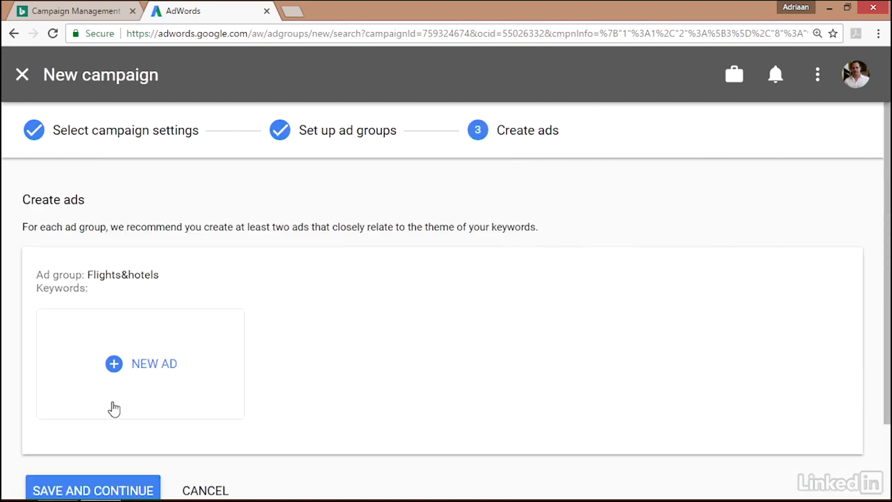
Start a text ad with the business website as final URL and headlines "Flights & Hotel discounts" and "Best deals from NYC to Miami"
left_click(120, 368)
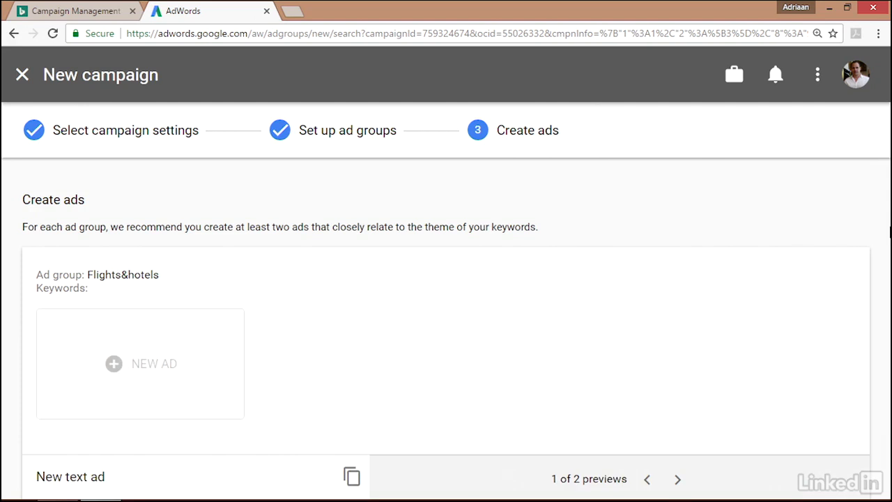
scroll(888, 237, "down", 4)
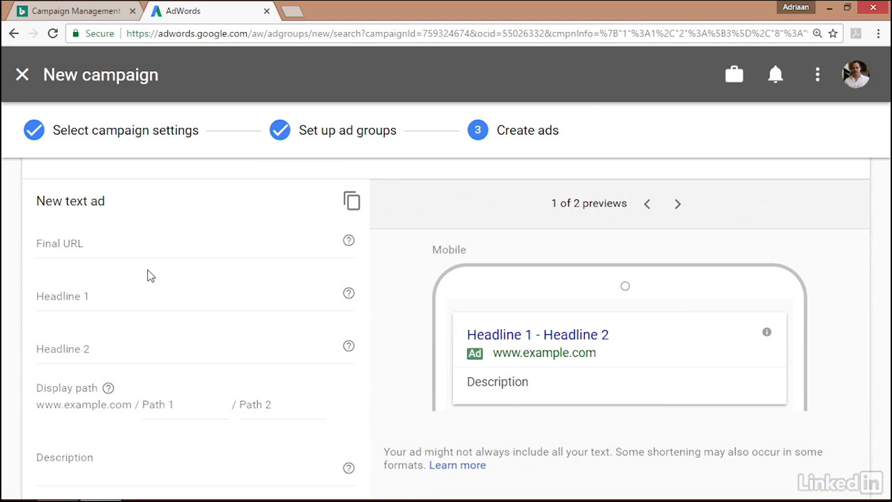
left_click(137, 242)
type("adriaanbrits.com")
left_click(138, 260)
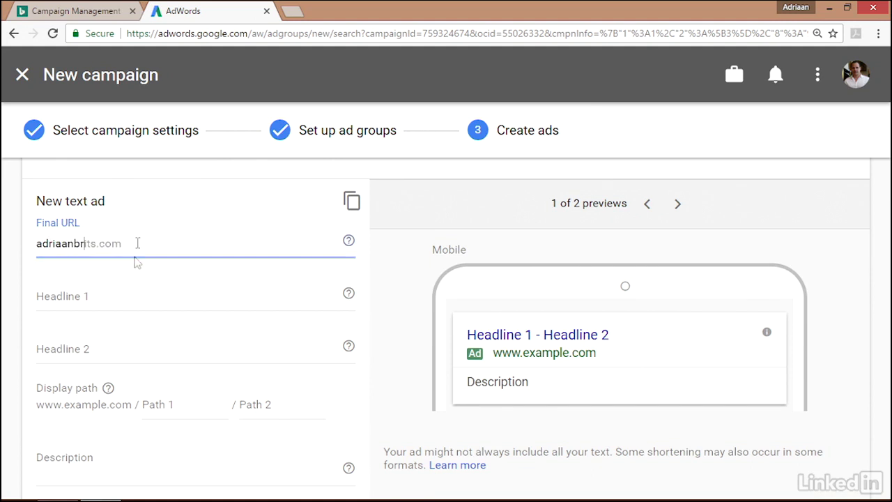
left_click(120, 299)
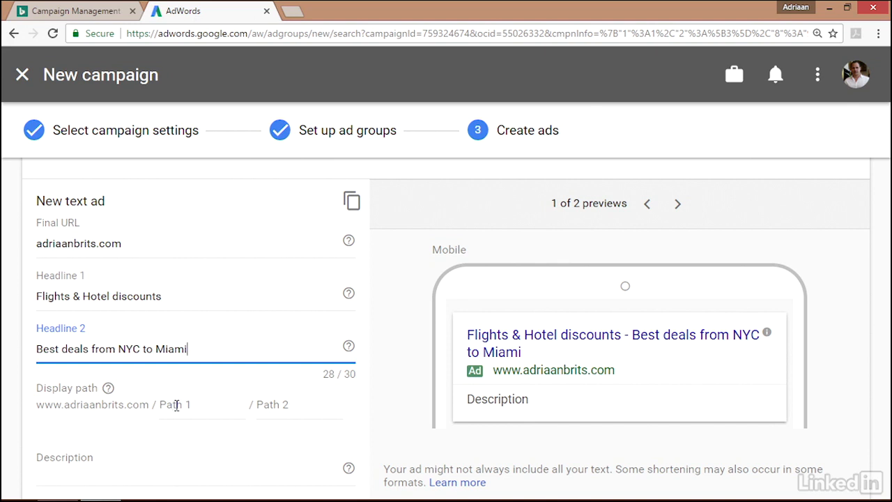
Enter the ad description "Find the best hotel and flight packages this weekend. Offer ends 21st October"
left_click(175, 453)
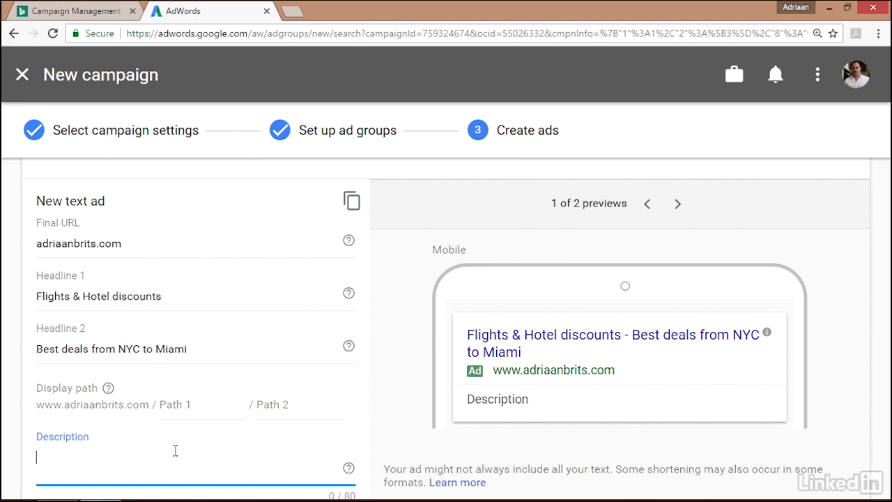
scroll(446, 299, "down", 3)
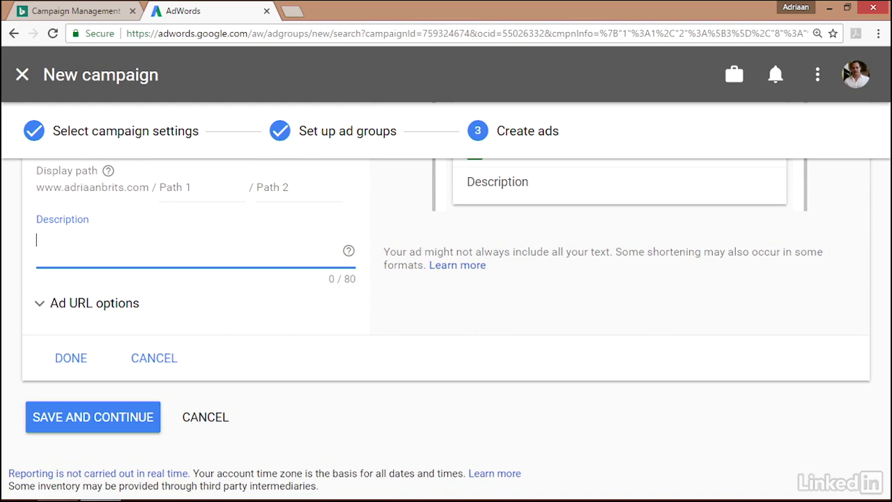
type("Find the best hotel and flight packages this weekend. Offer ends 21st October")
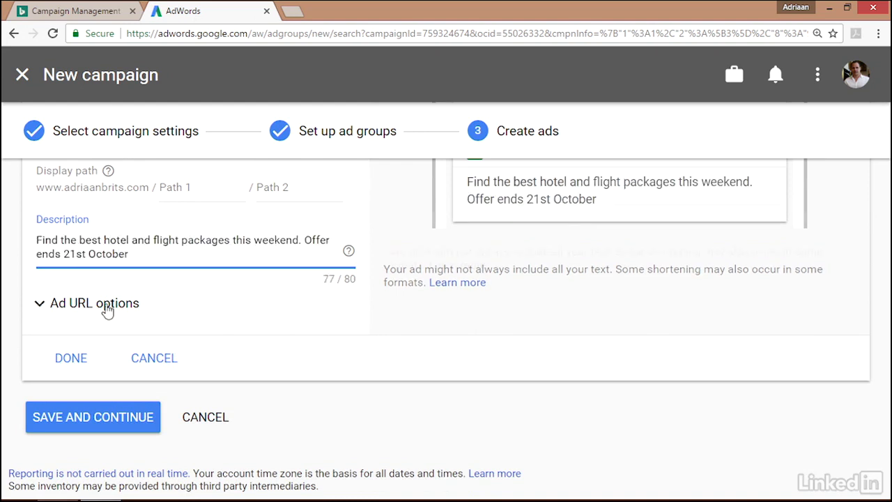
Expand and review the ad URL options without filling them in, then save the text ad and continue
left_click(106, 310)
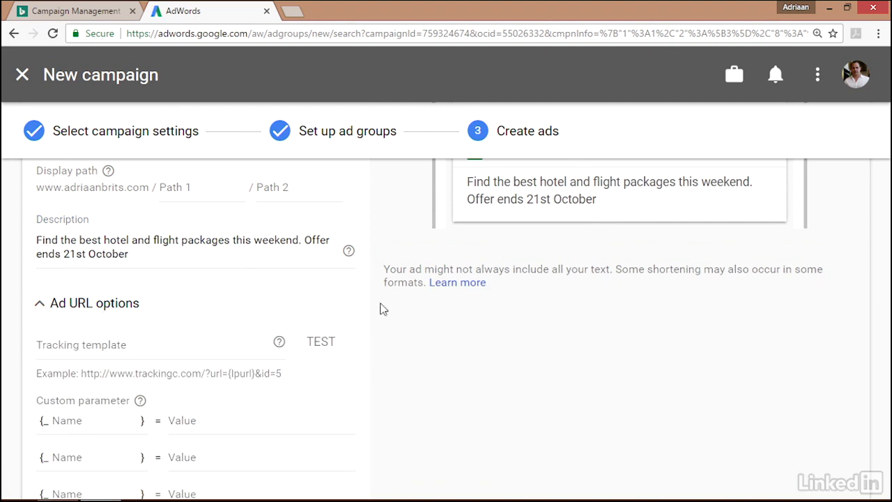
scroll(743, 325, "down", 3)
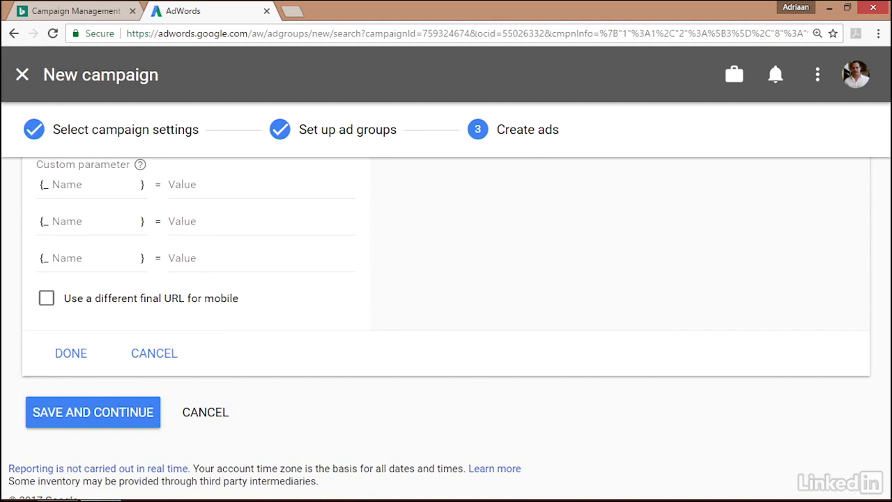
scroll(404, 395, "up", 2)
scroll(404, 395, "down", 2)
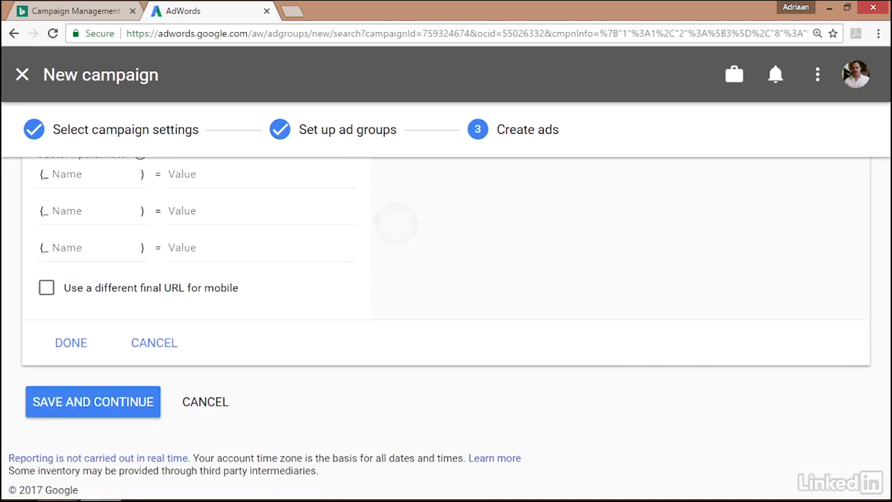
scroll(395, 224, "up", 3)
scroll(268, 317, "down", 3)
left_click(57, 410)
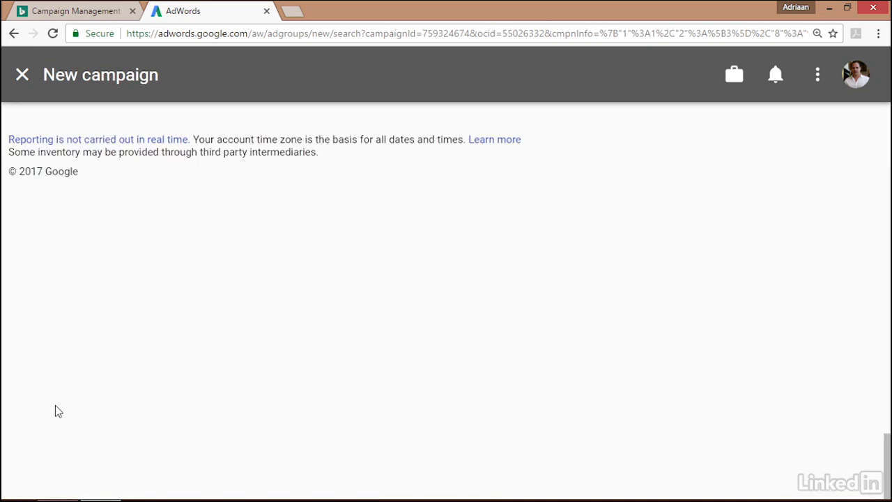